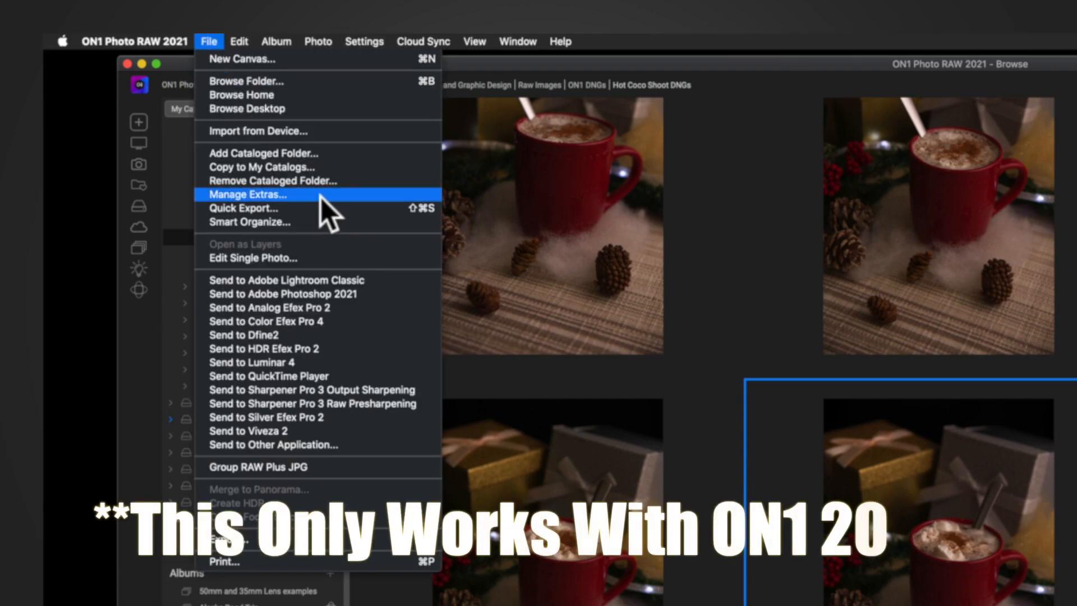
Open the Extras Manager's brush shapes and choose the Free Smoke Photoshop Brushes 6.abr file for import.
left_click(320, 195)
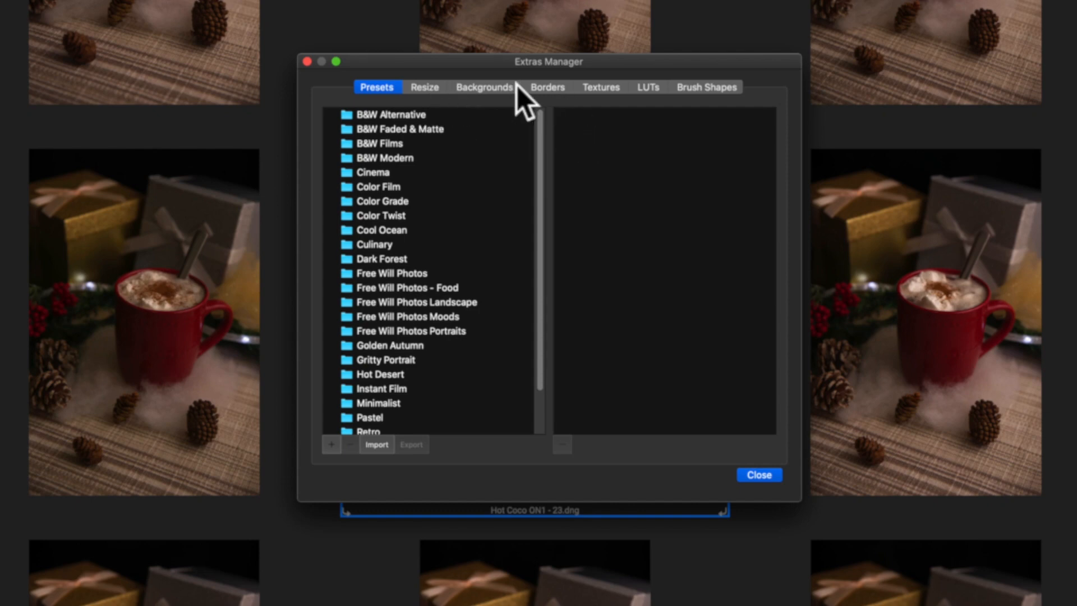
left_click(501, 88)
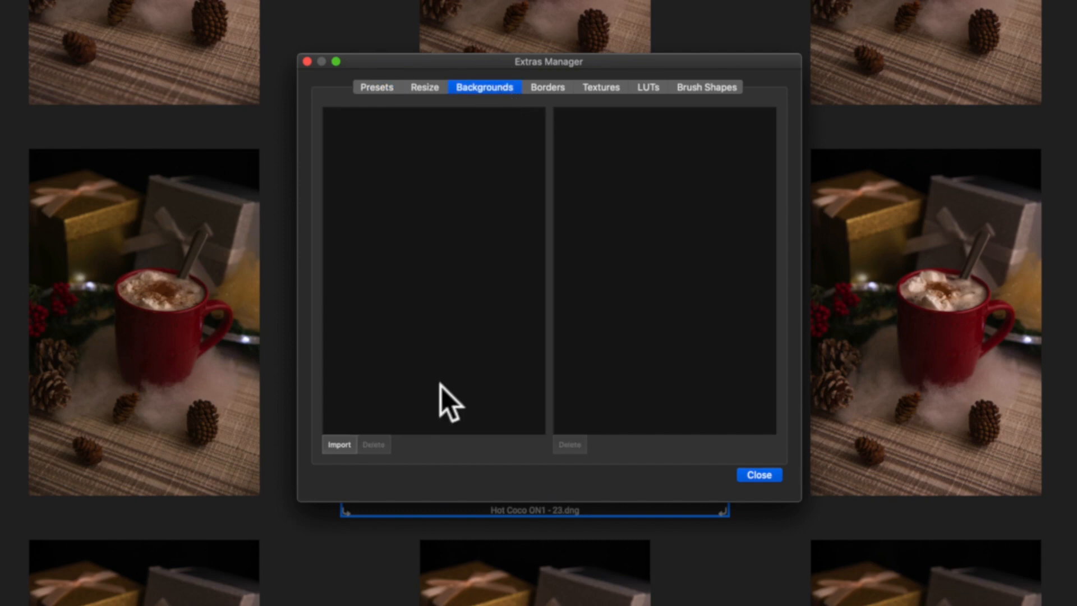
left_click(600, 88)
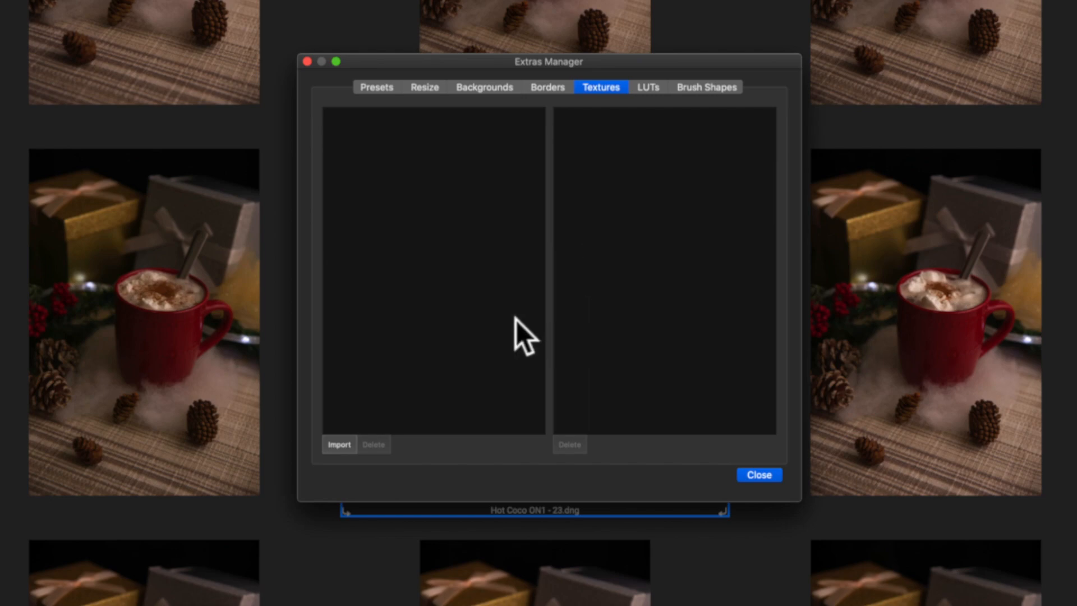
left_click(693, 90)
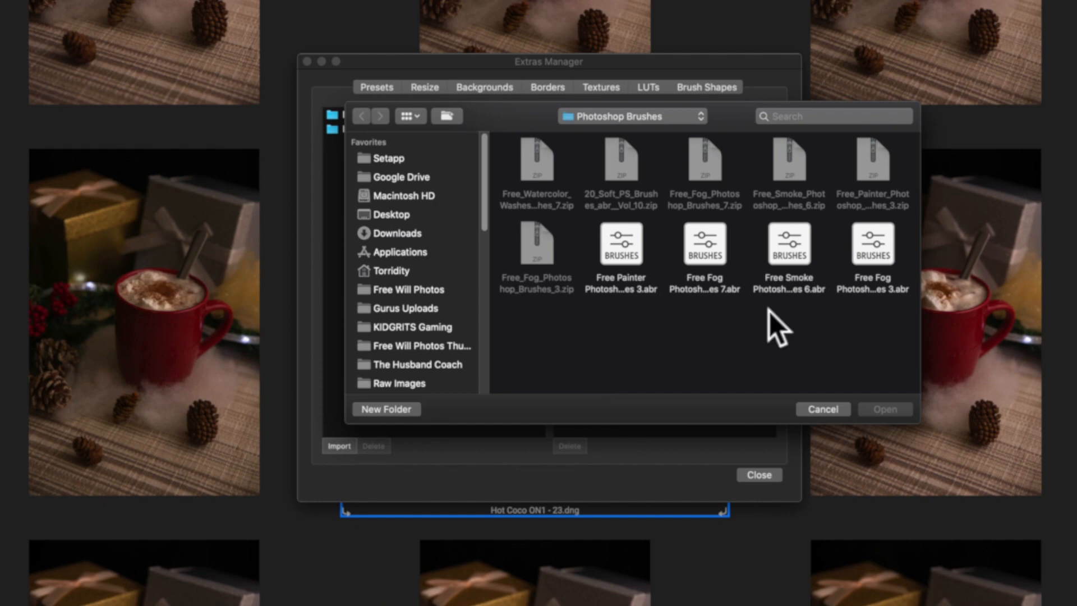
left_click(783, 251)
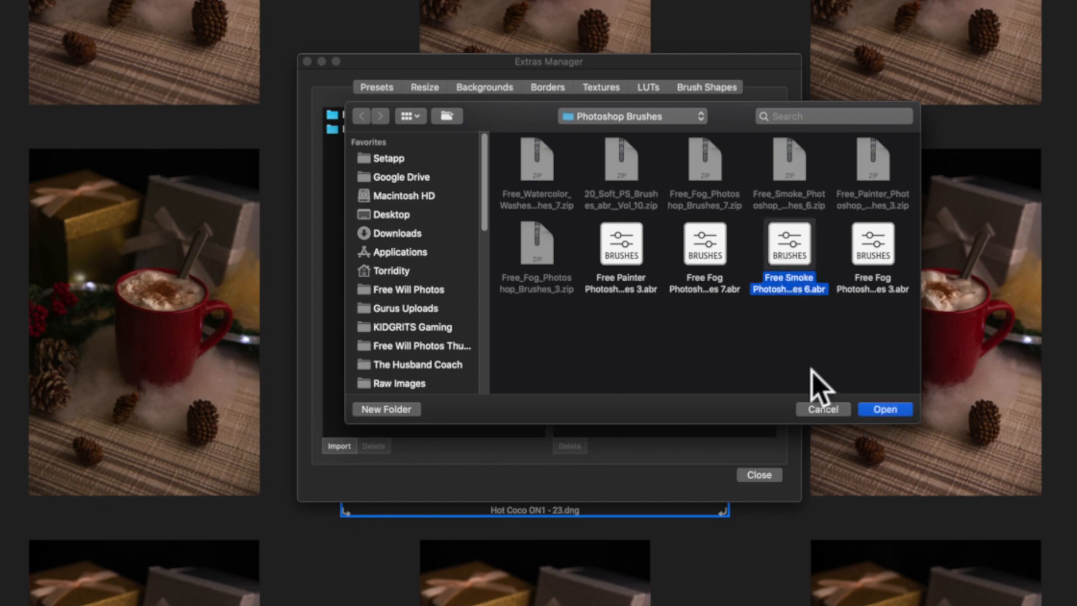
left_click(880, 410)
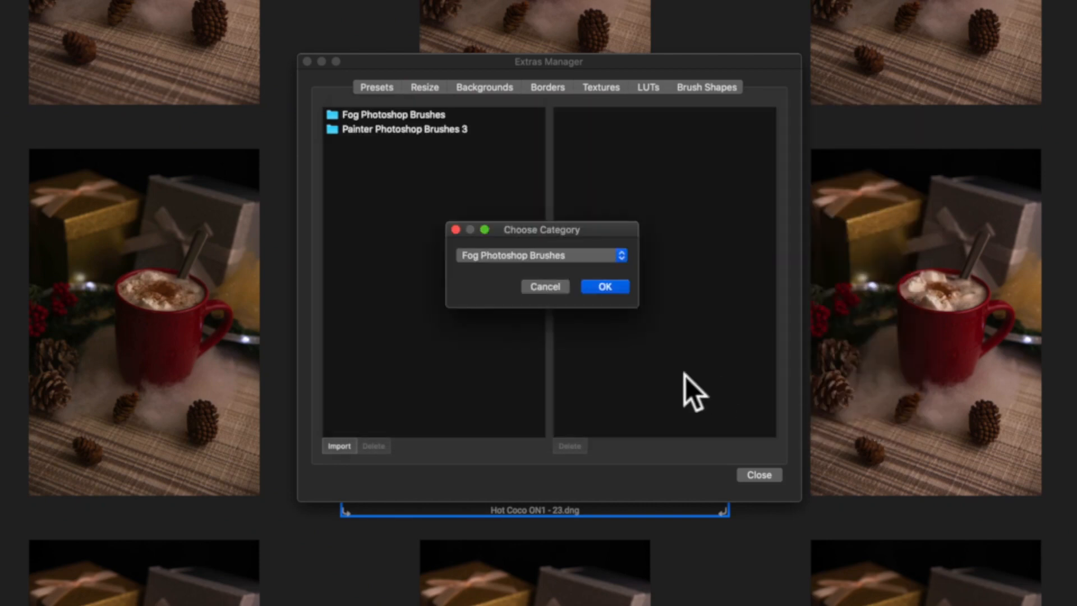
Add a new category named Smoke Brushes for the brushes being imported.
left_click(604, 256)
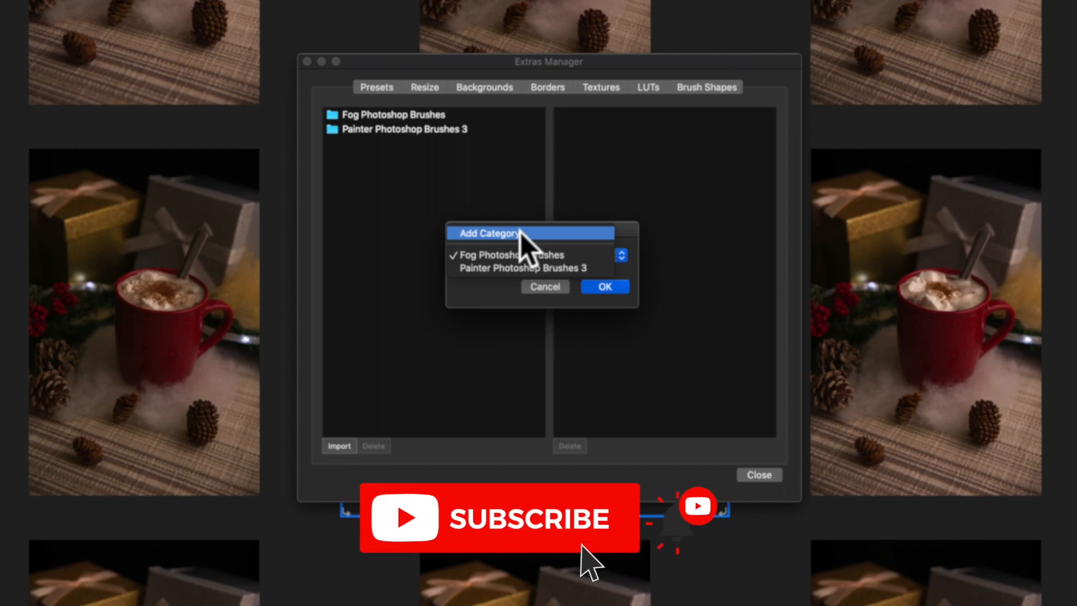
left_click(521, 232)
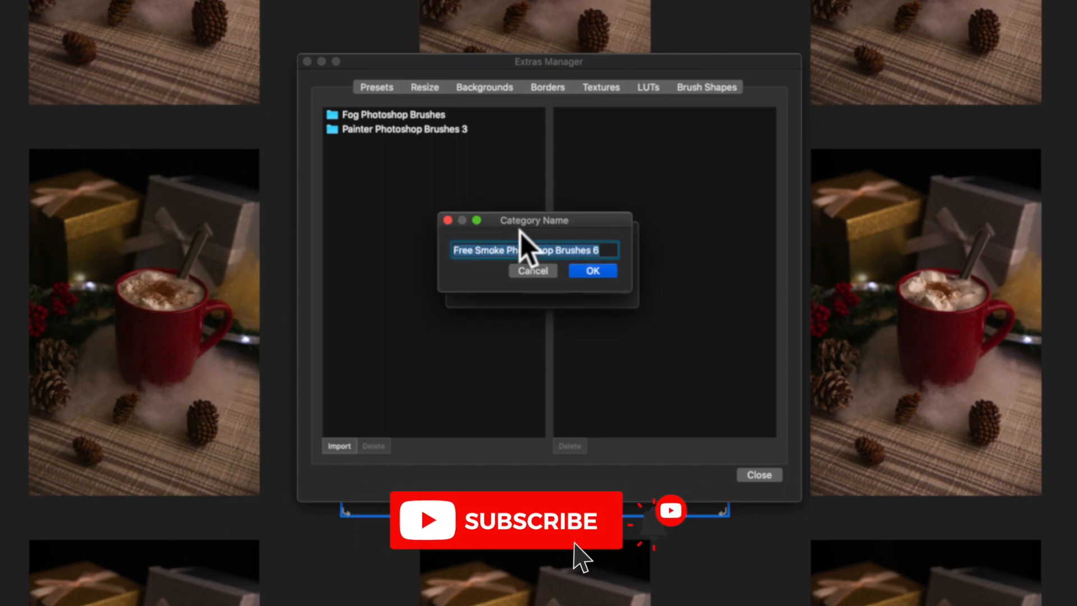
double_click(469, 251)
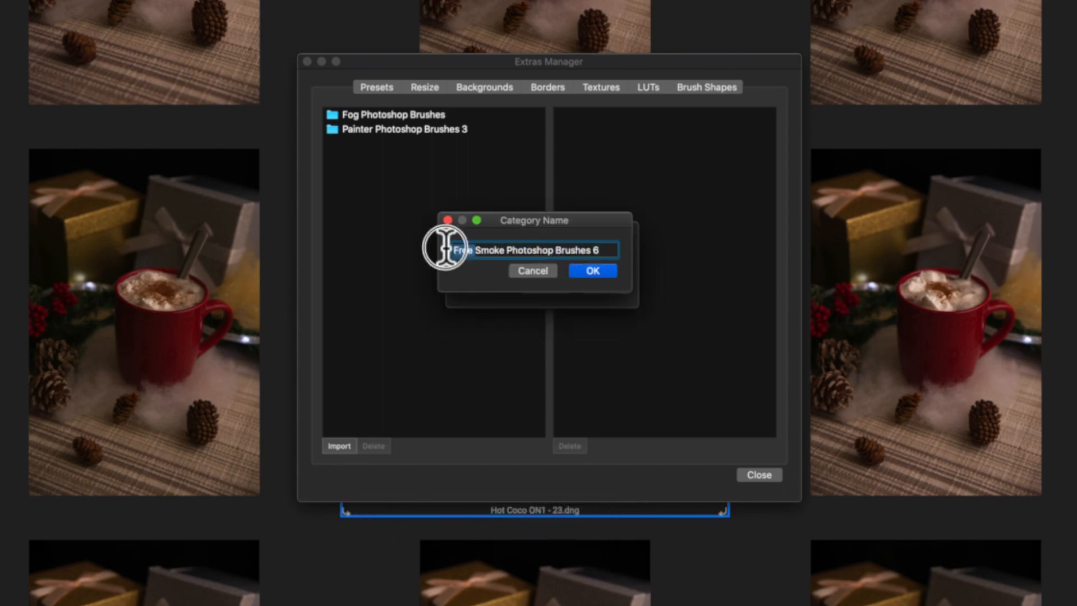
key("BackSpace")
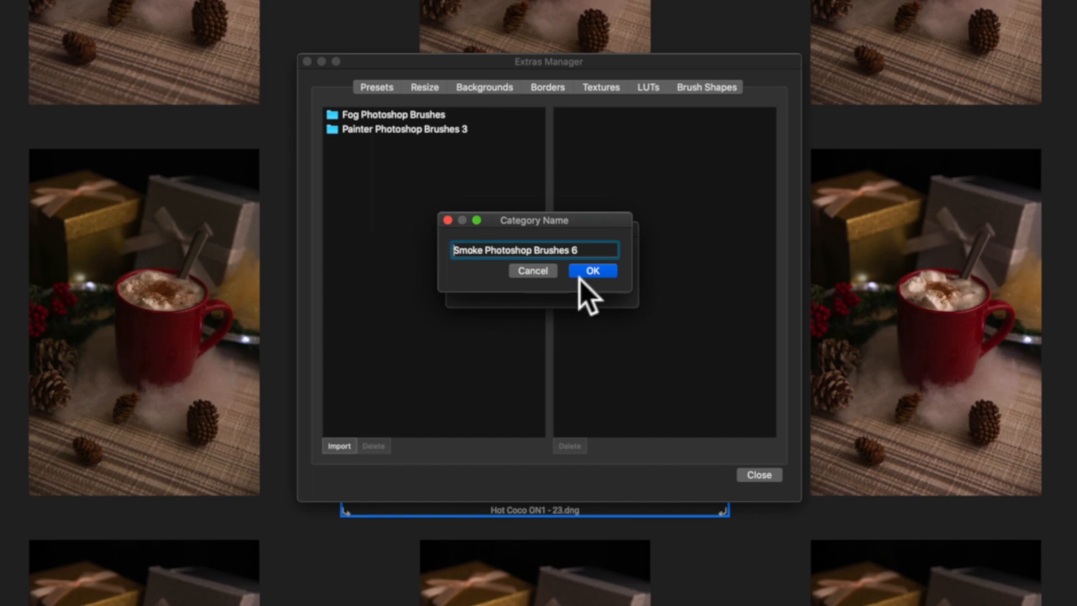
left_click(580, 251)
key("BackSpace")
key("BackSpace")
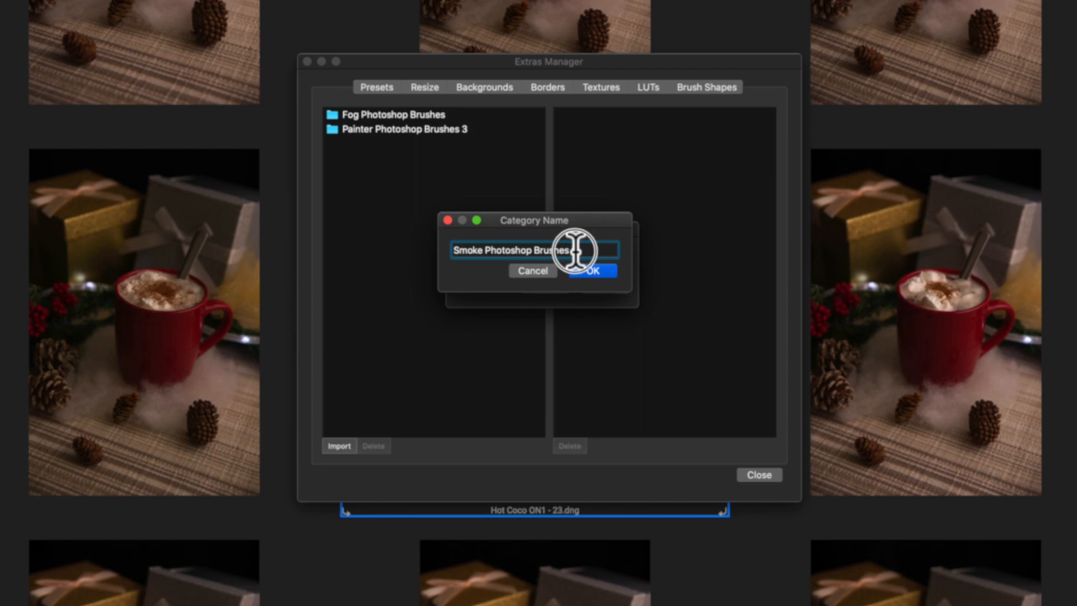
key("super+z")
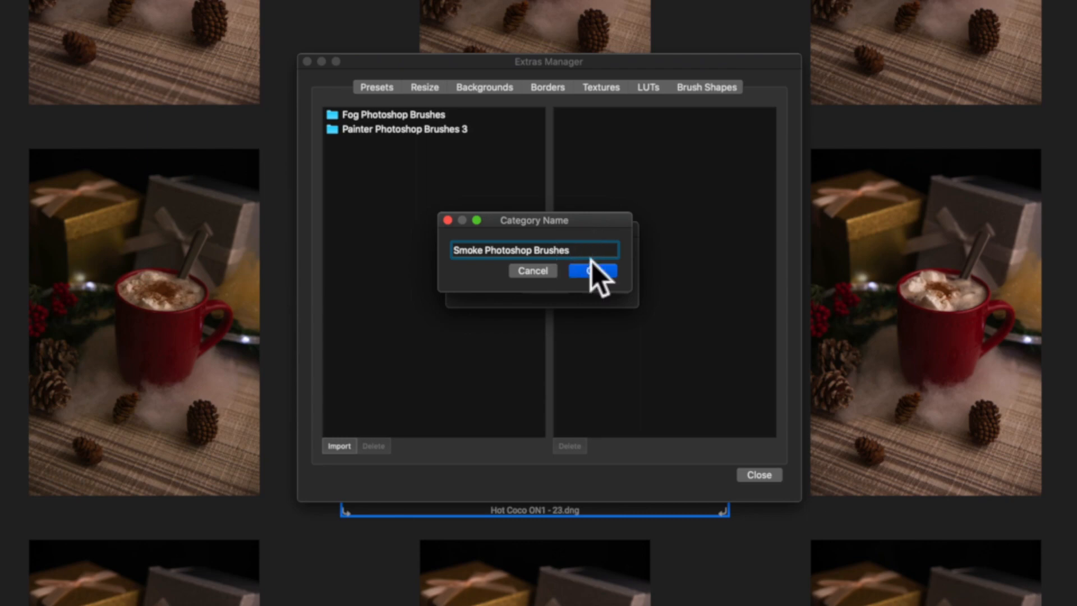
double_click(494, 251)
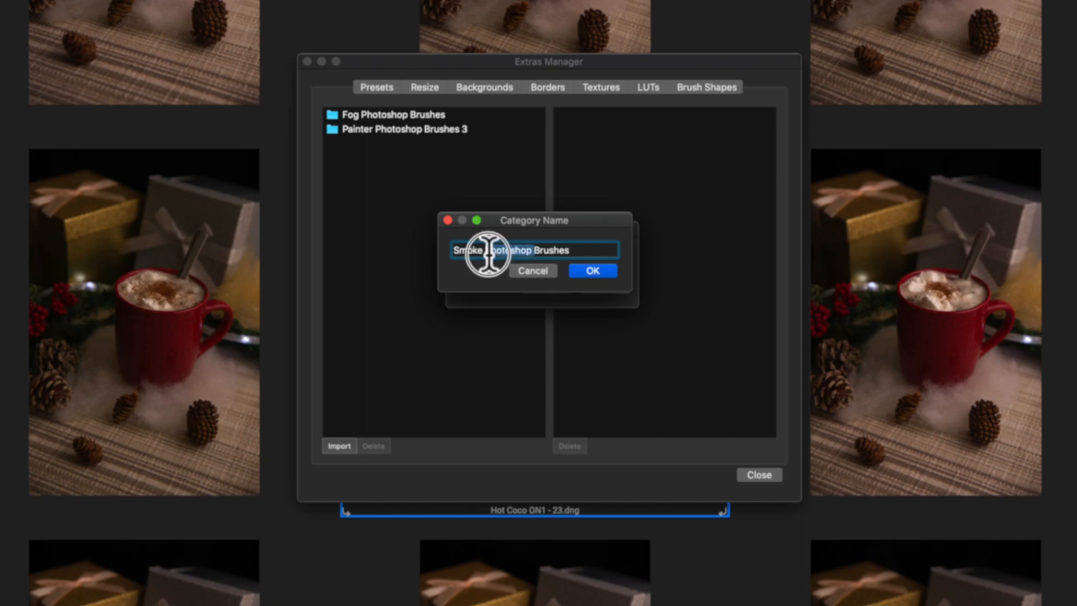
key("BackSpace")
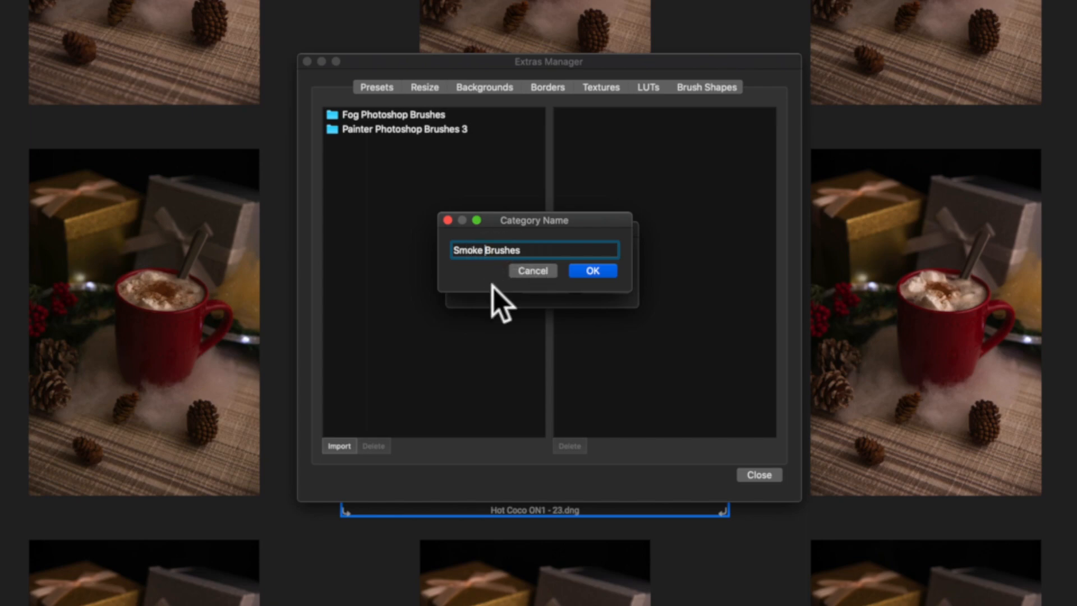
left_click(584, 270)
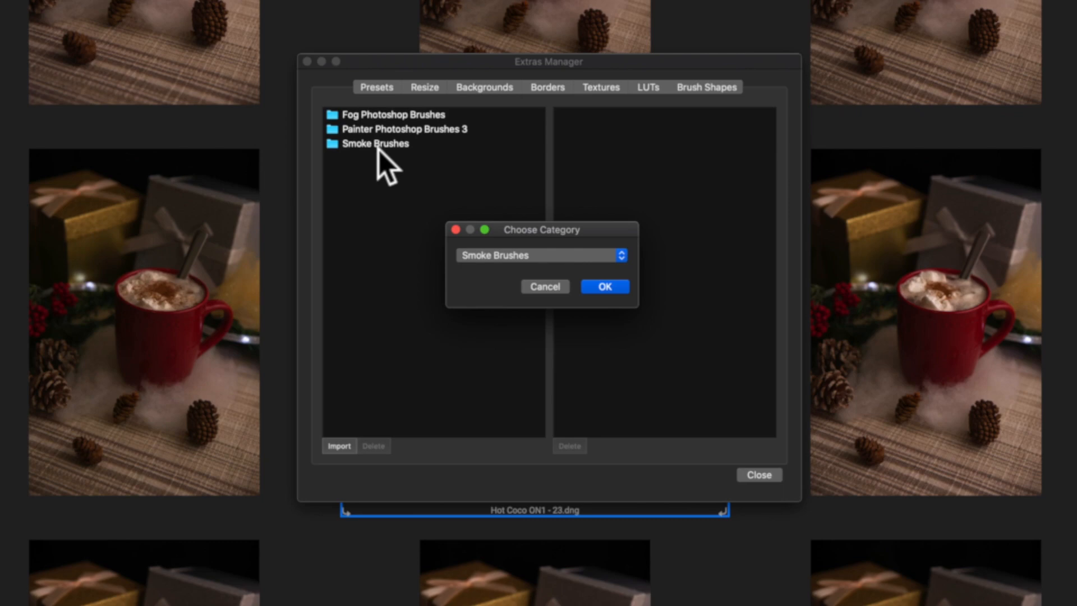
Import the brush file into the Smoke Brushes category and look through the imported shapes.
left_click(582, 255)
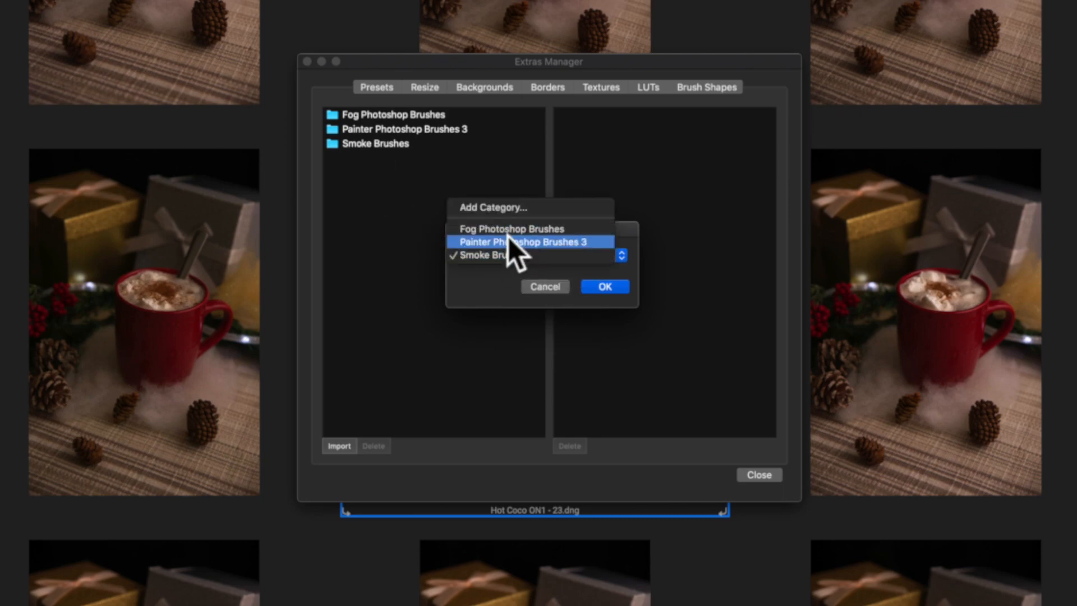
left_click(485, 286)
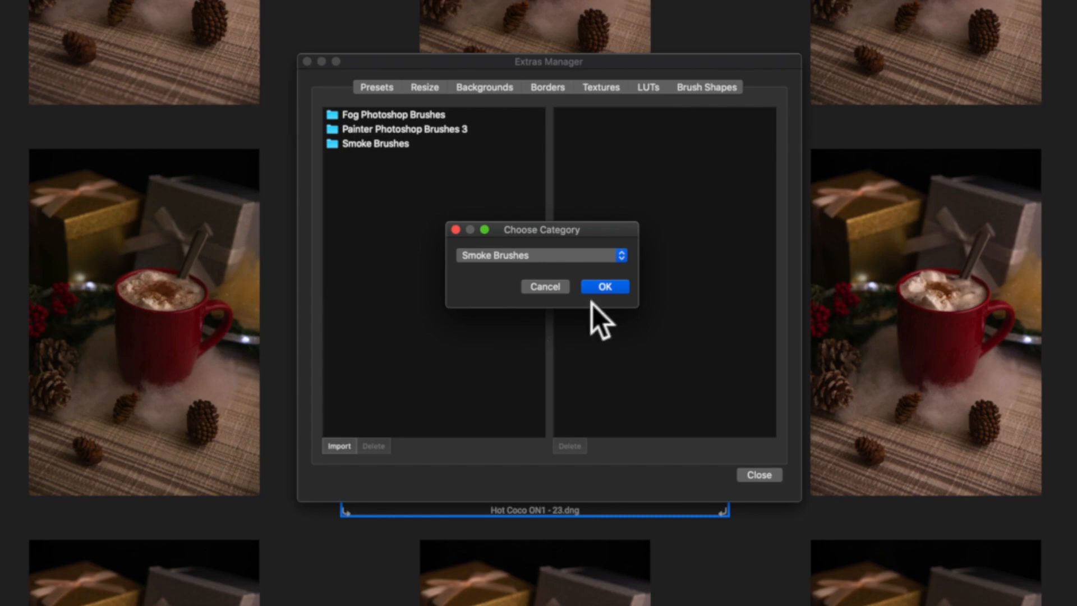
left_click(599, 287)
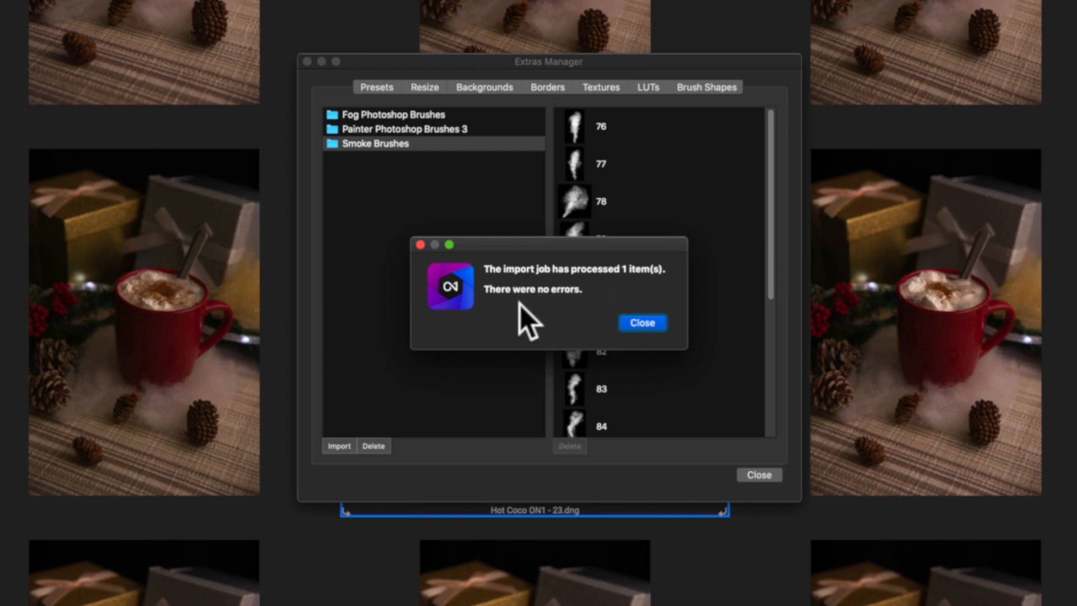
left_click(636, 324)
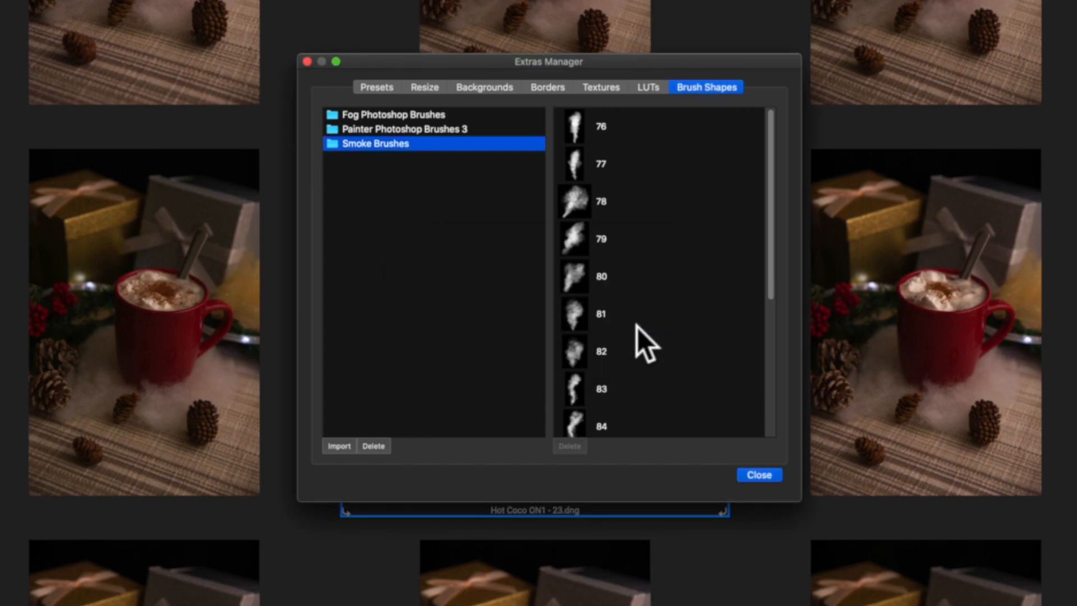
scroll(637, 328, "down", 5)
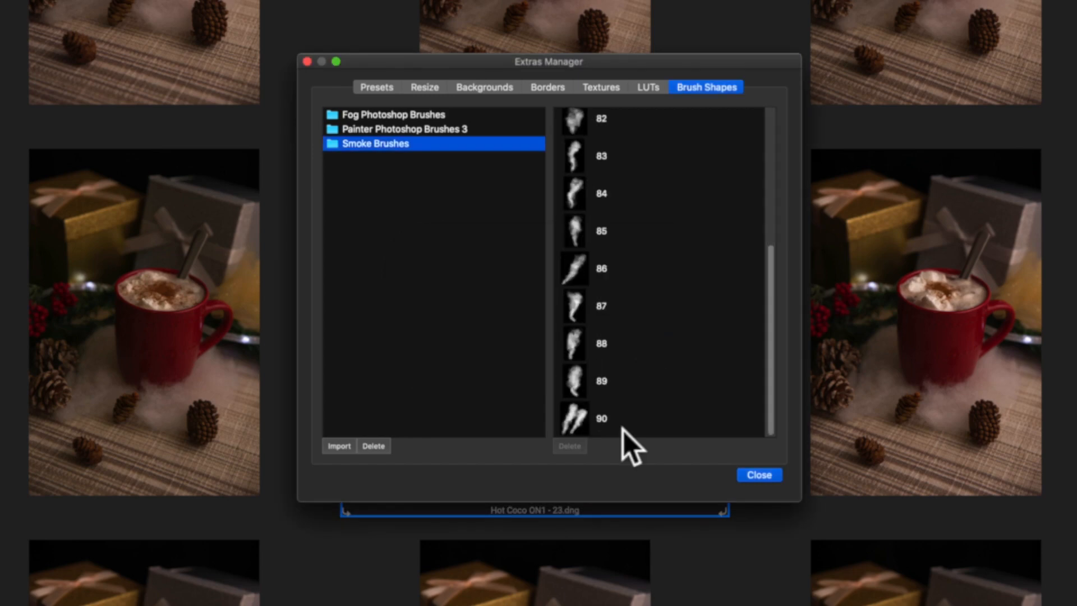
scroll(622, 329, "up", 5)
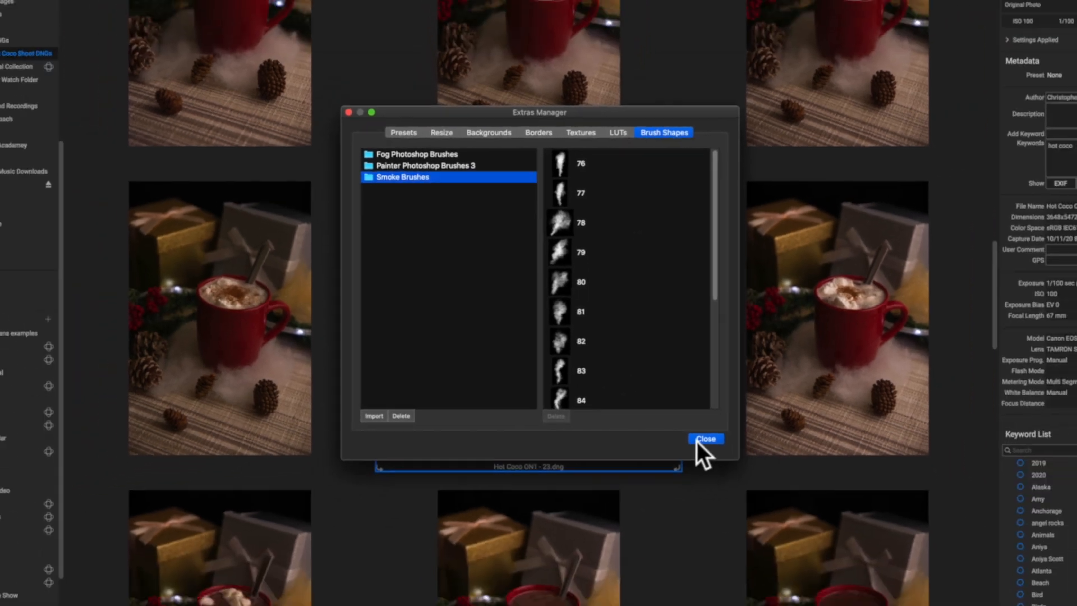
Close the Extras Manager and open the photo Hot Coco ON1 - 23.dng for editing with a local adjustment.
left_click(747, 477)
double_click(511, 298)
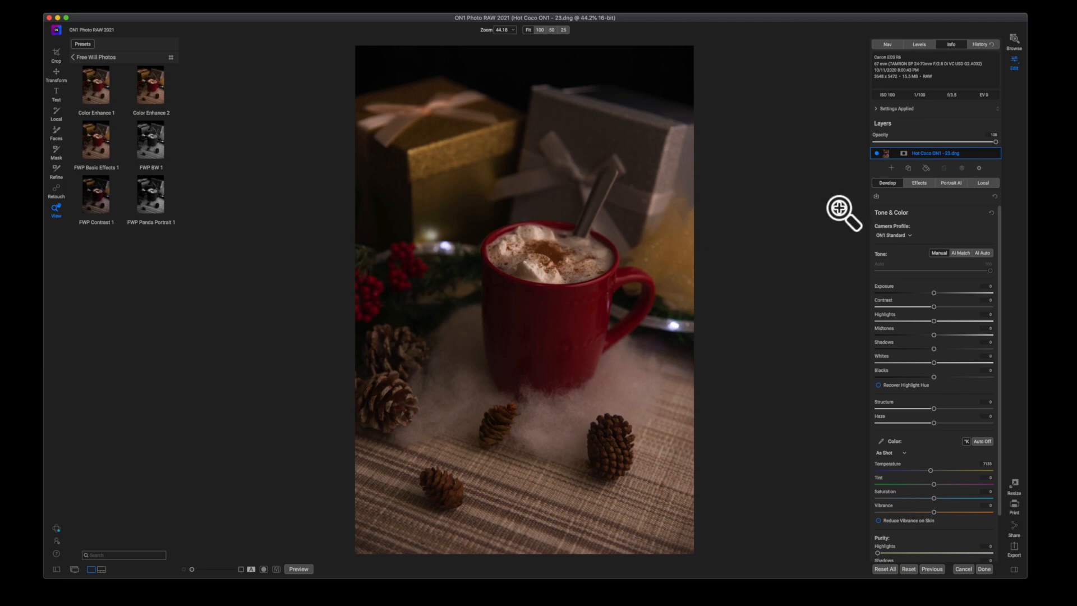
left_click(988, 183)
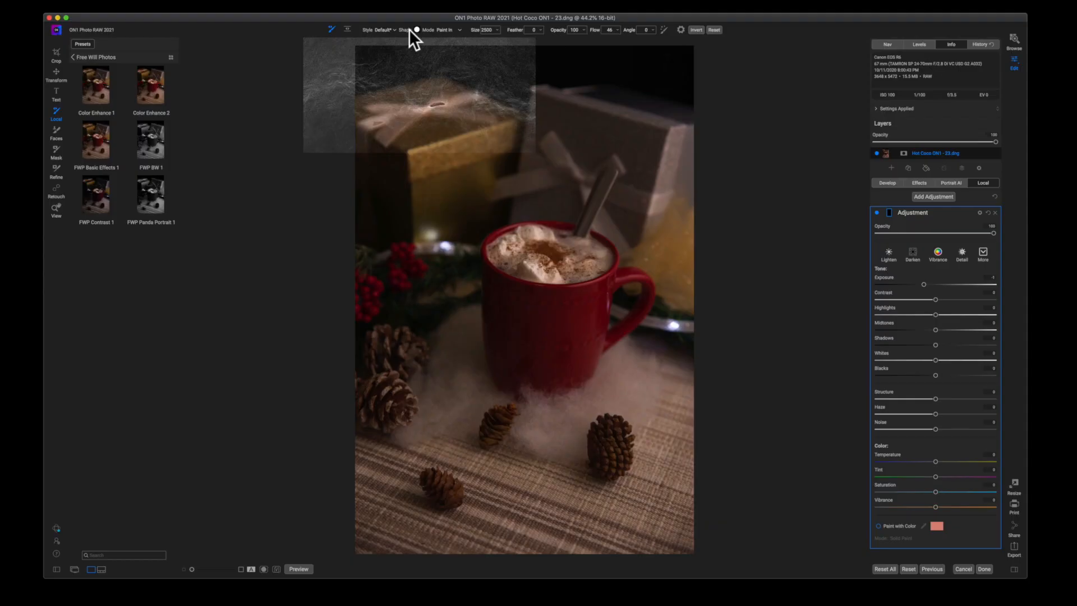
Select the third shape in the Smoke Brushes set as the adjustment brush's shape.
left_click(416, 29)
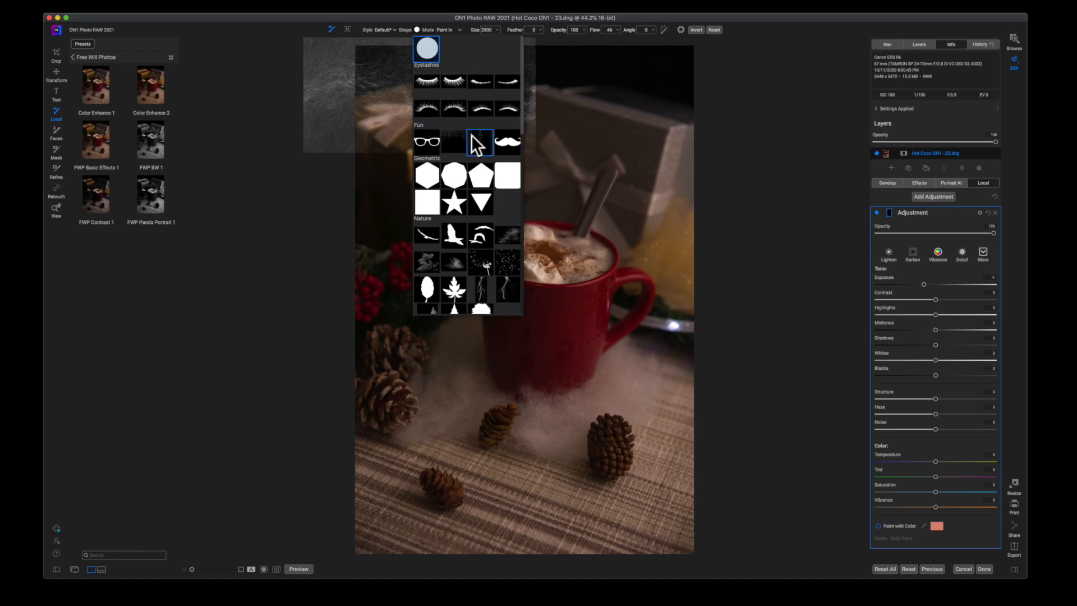
left_click_drag(522, 95, 517, 206)
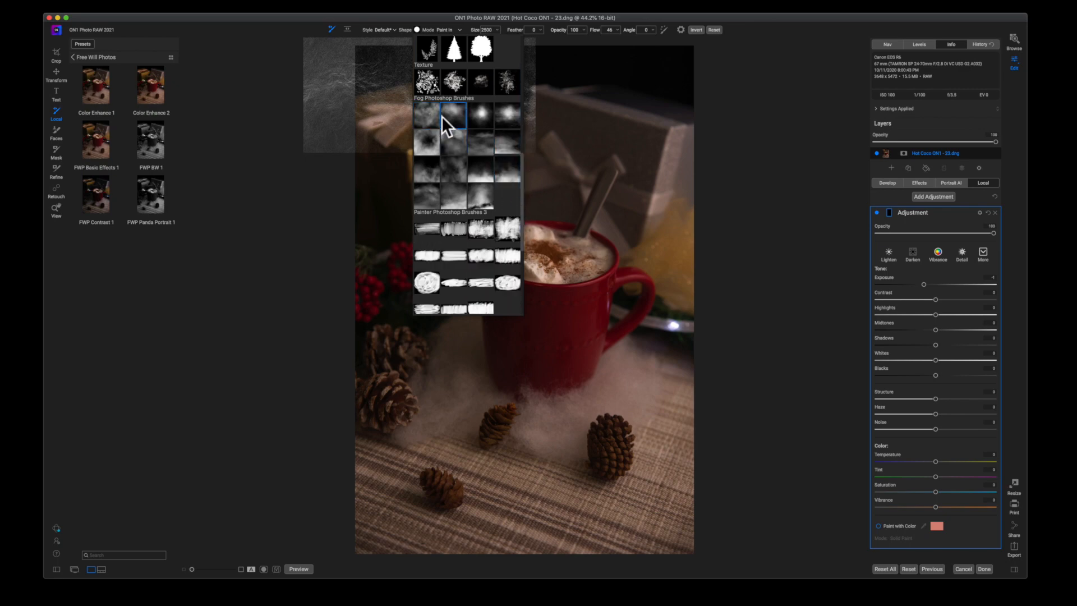
left_click_drag(522, 212, 512, 270)
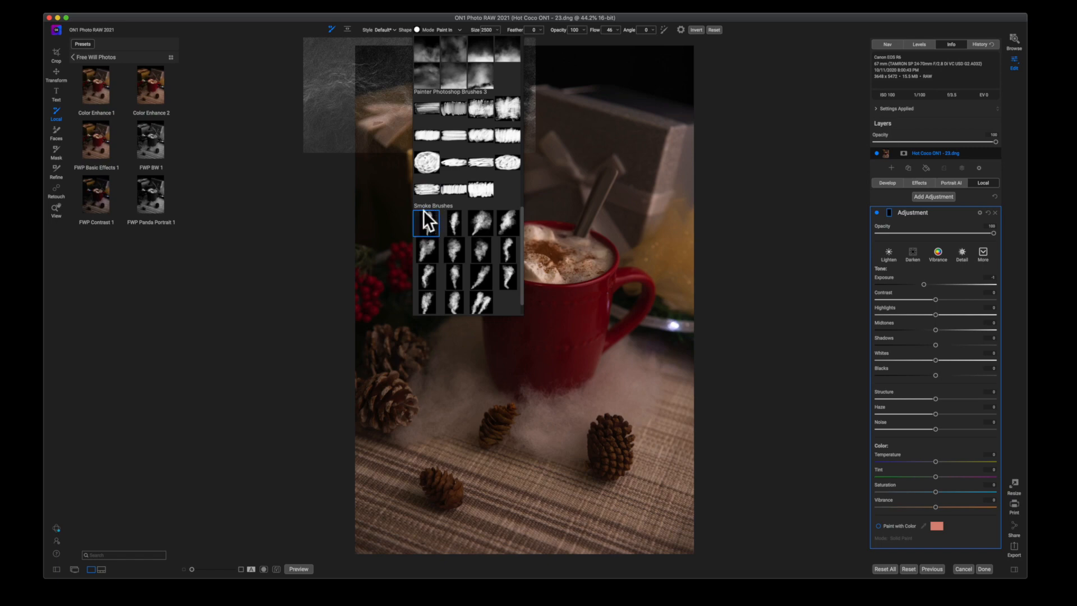
left_click(476, 226)
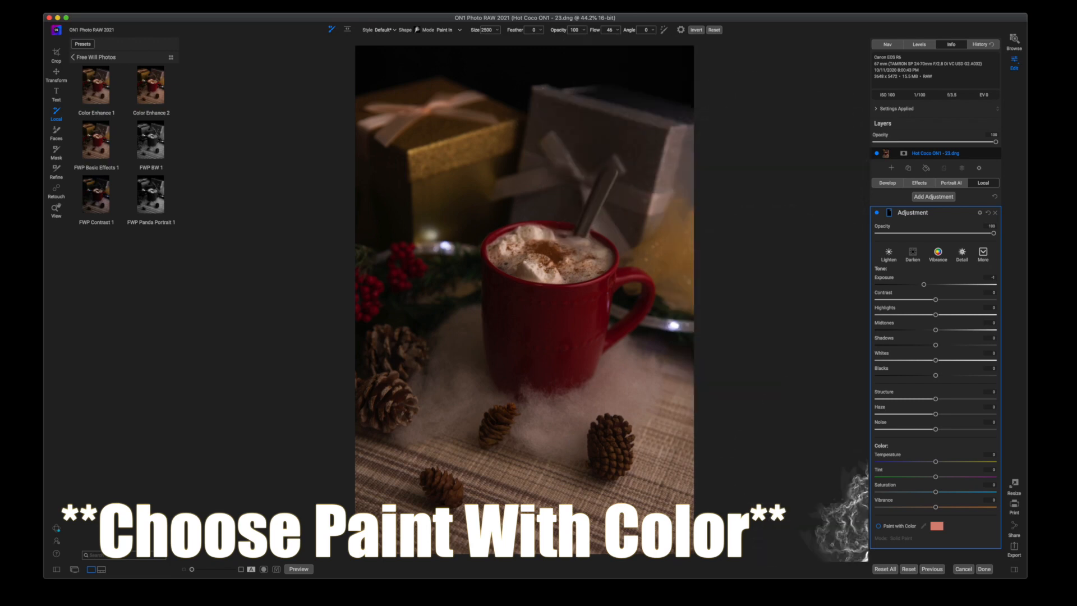
Turn on Paint with Color with a light cyan colour and stamp smoke rising from the mug.
left_click(879, 526)
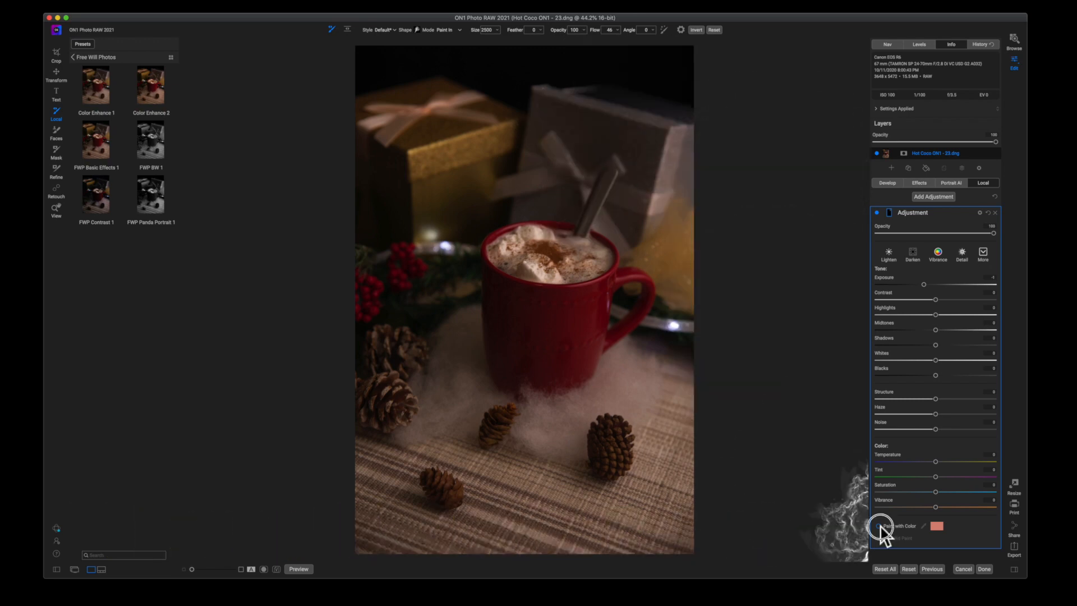
left_click(936, 526)
left_click_drag(236, 421, 208, 421)
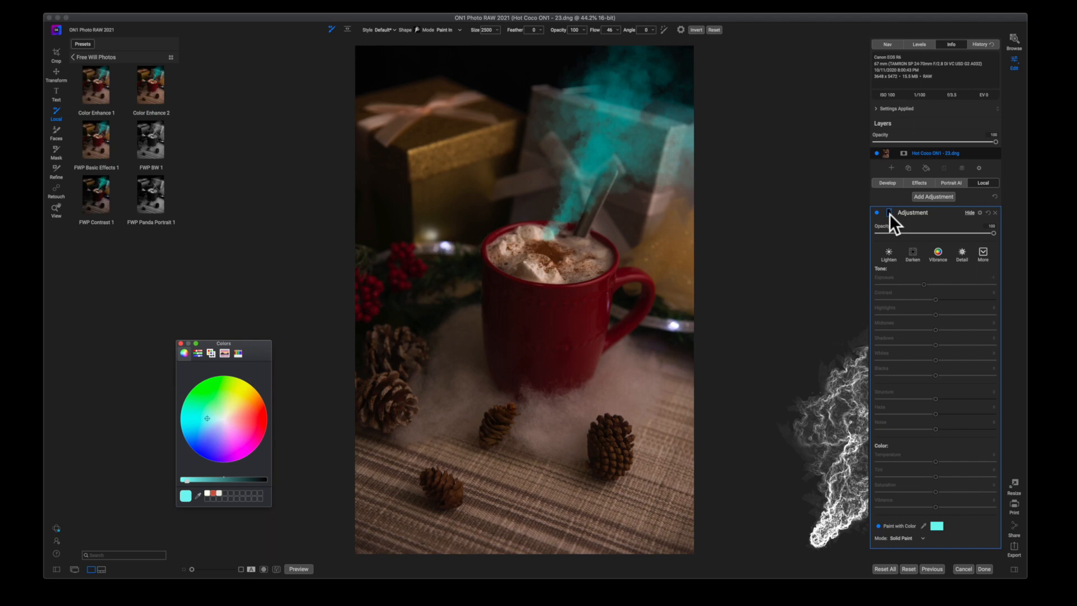
Switch to the round brush shape, try a cyan dab over the mug and undo it.
left_click(418, 30)
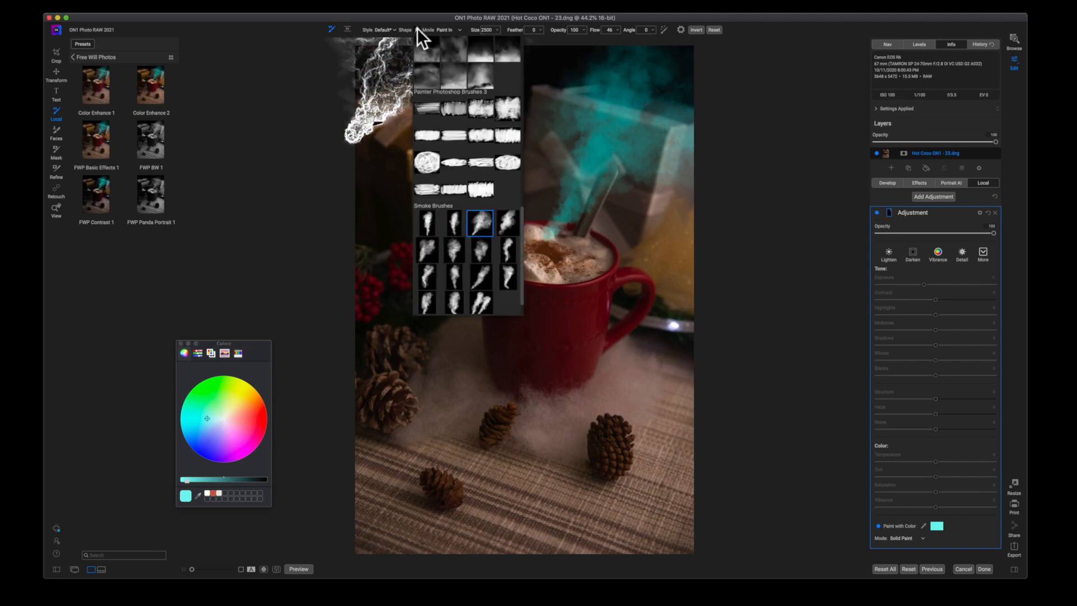
left_click_drag(521, 250, 515, 67)
left_click(440, 52)
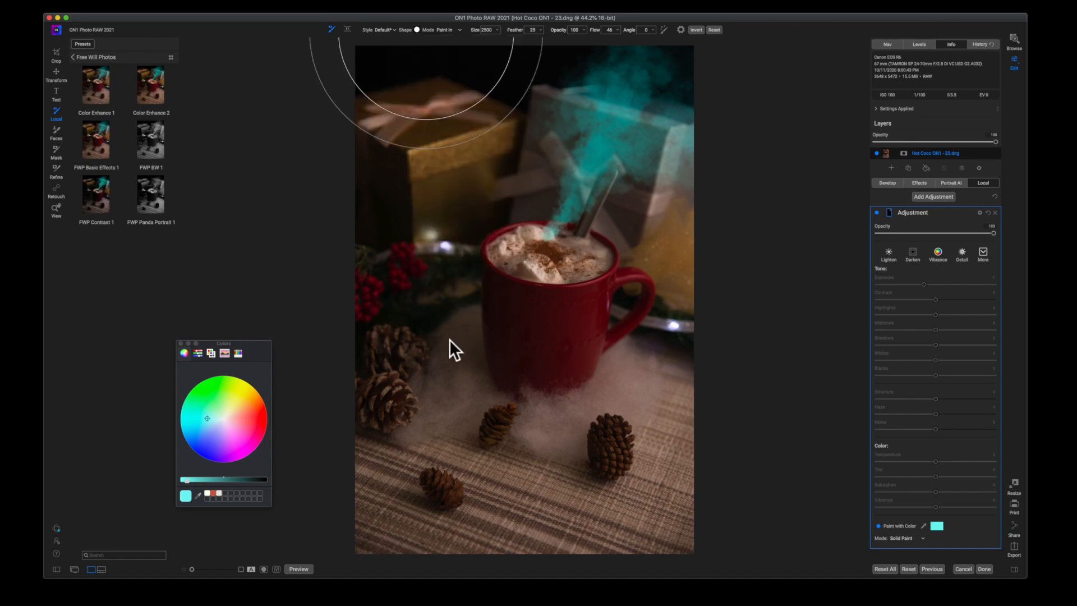
left_click(505, 341)
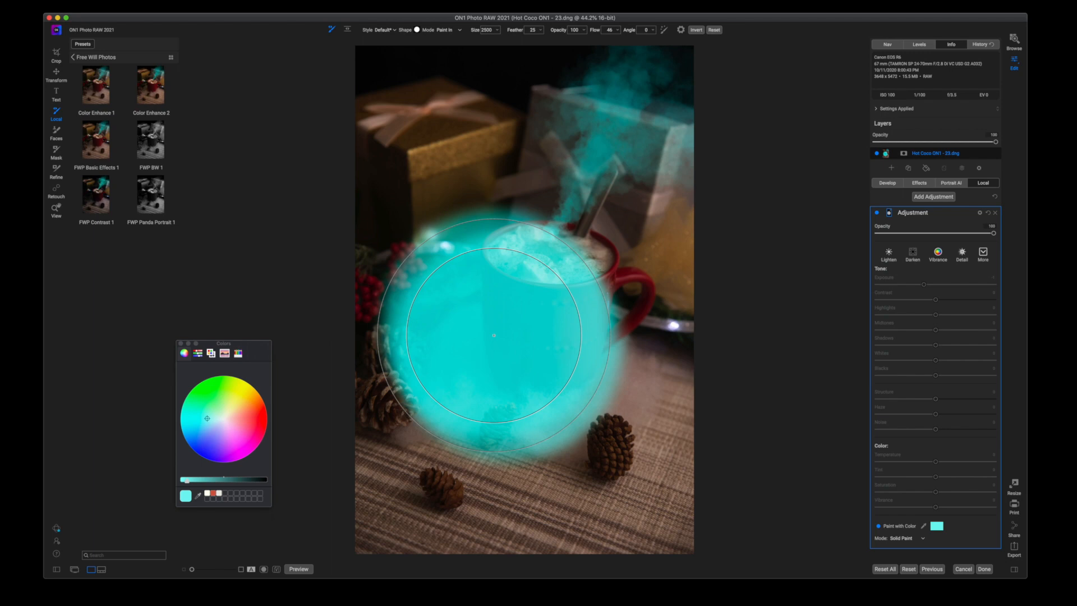
key("super+z")
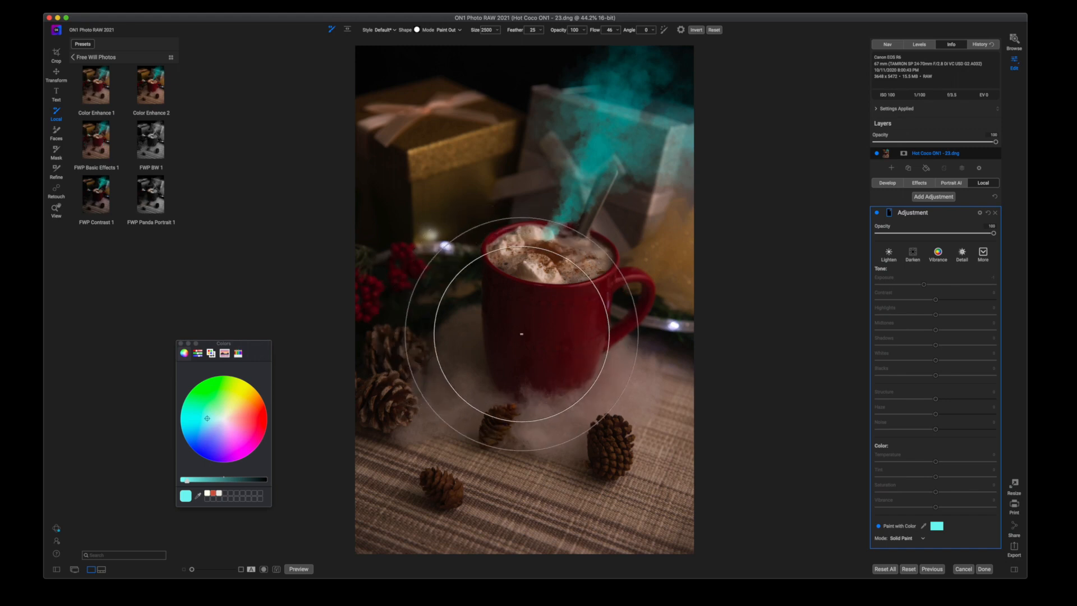
Set the brush to Paint Out mode and reduce its size to 1400.
key("bracketleft")
key("bracketleft")
key("bracketleft")
key("bracketleft")
key("bracketleft")
key("bracketleft")
key("bracketleft")
key("bracketleft")
key("bracketleft")
key("bracketleft")
key("bracketleft")
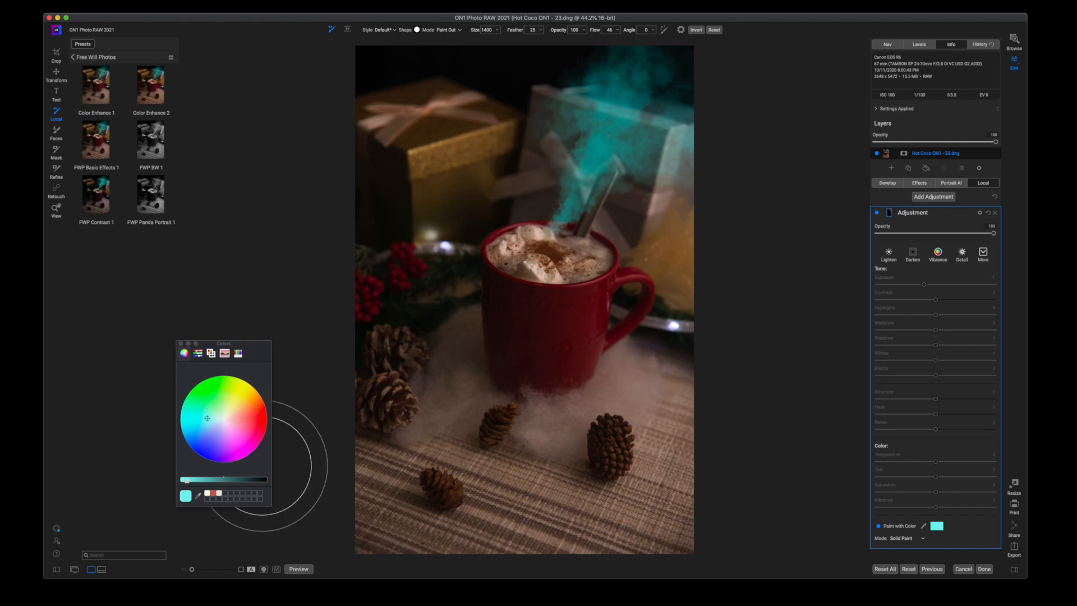
Recolour the painted smoke to a pale bluish white and lower the adjustment's opacity to slightly above half.
mouse_move(207, 416)
left_mouse_down()
mouse_move(254, 414)
mouse_move(210, 434)
mouse_move(221, 422)
left_mouse_up()
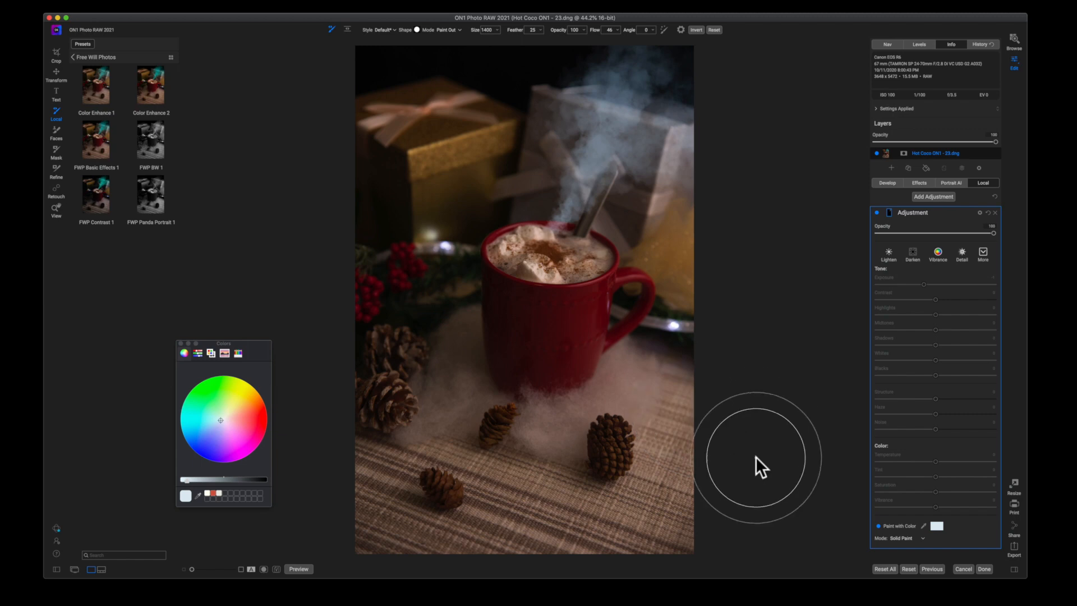
left_click_drag(995, 232, 943, 234)
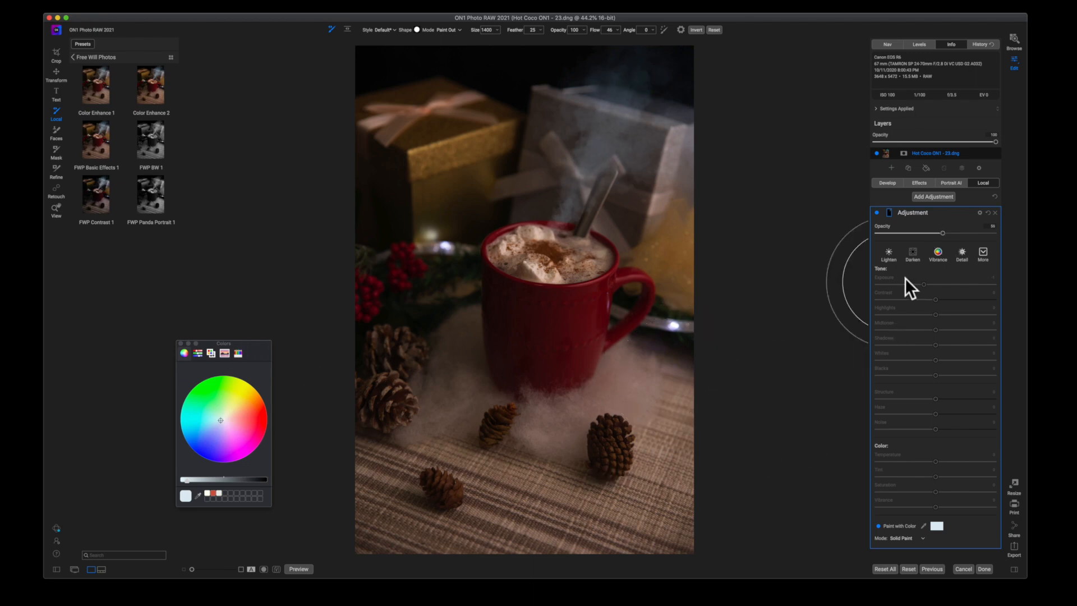